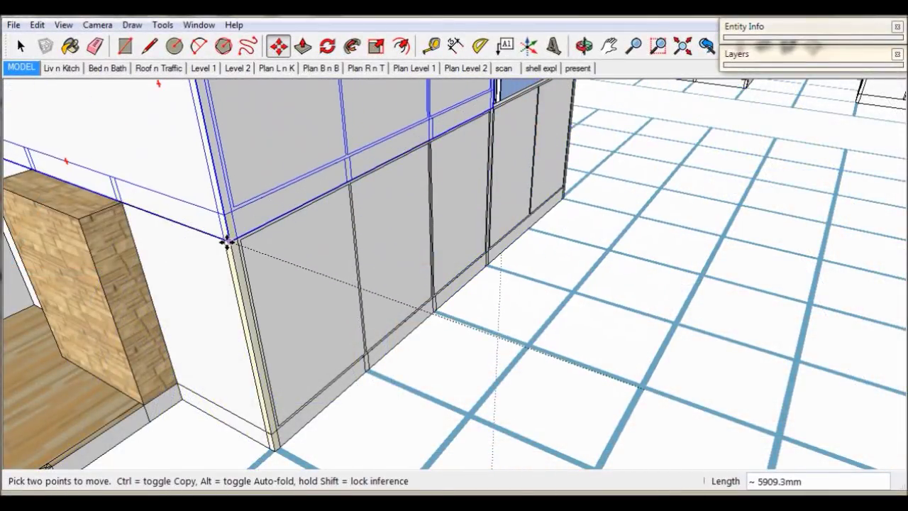
Step: View the gabled module from above at the Entry wall, then switch to the Liv n Kitch scene
middle_click_drag(278, 257, 284, 300)
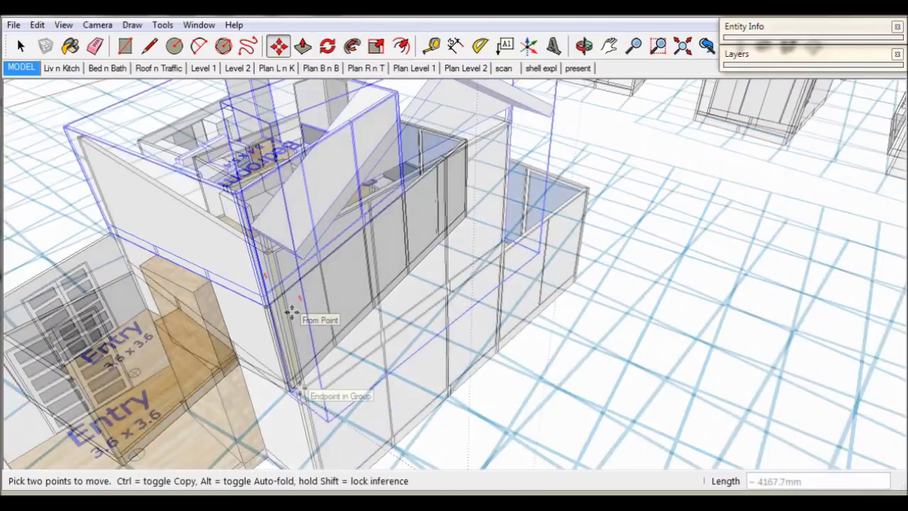
scroll(298, 388, "up", 4)
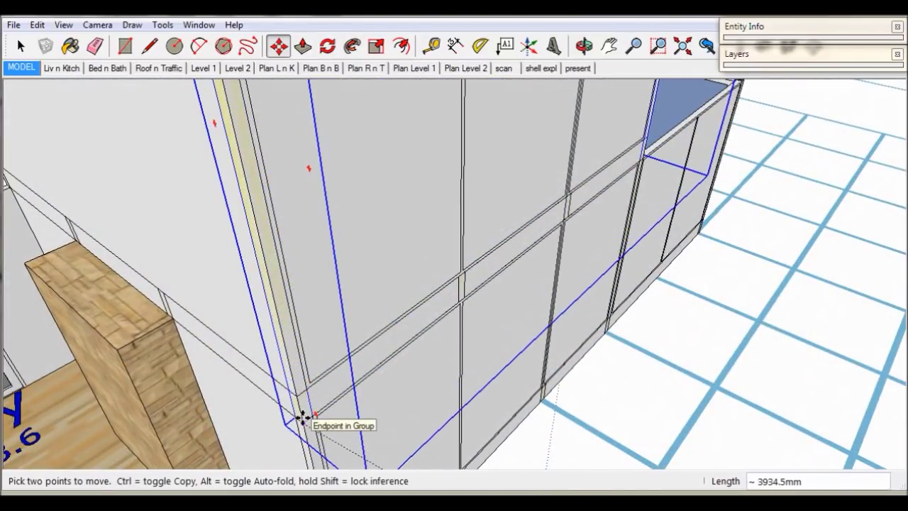
scroll(301, 417, "down", 5)
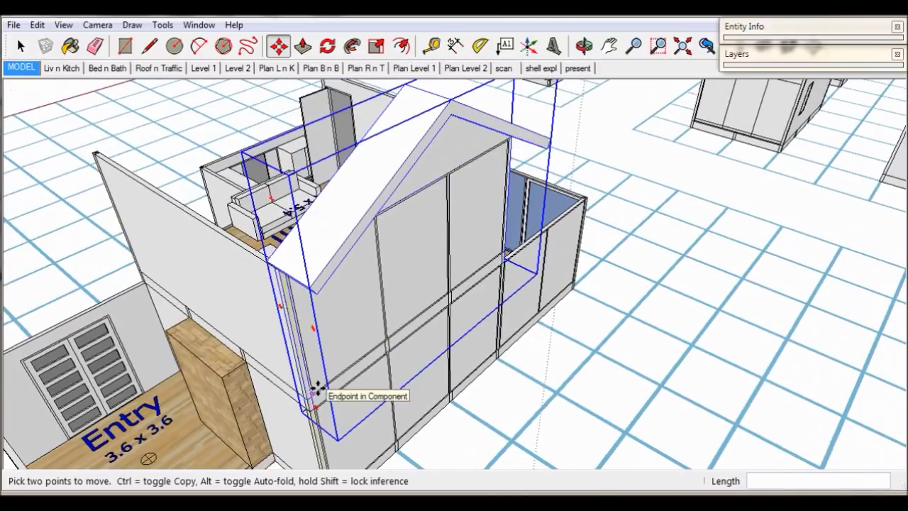
middle_click_drag(314, 385, 285, 315)
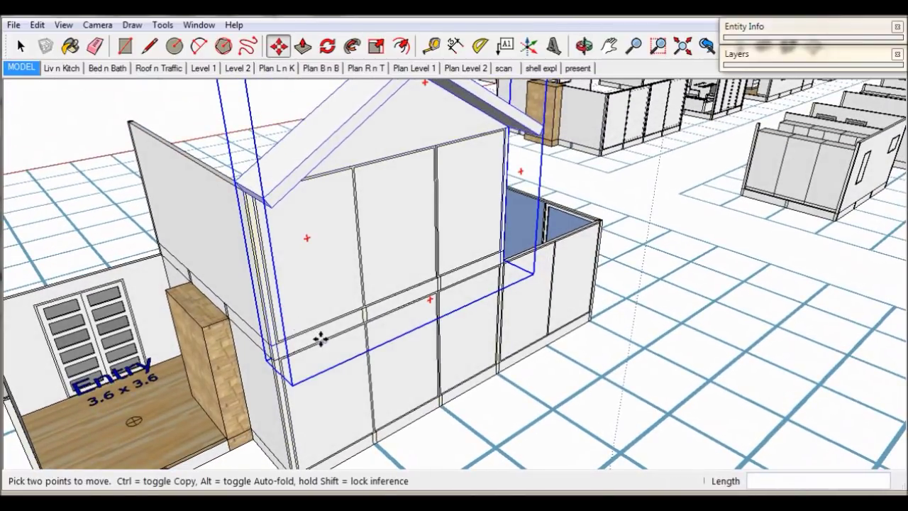
left_click(62, 69)
left_click(377, 227)
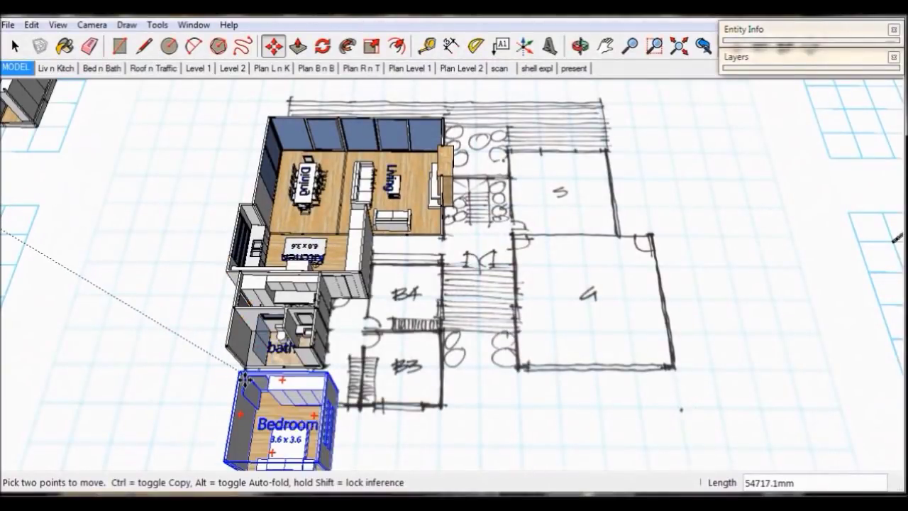
Step: Drop the rotated Bedroom module below the bath and finish placing the Garage module
left_click(245, 381)
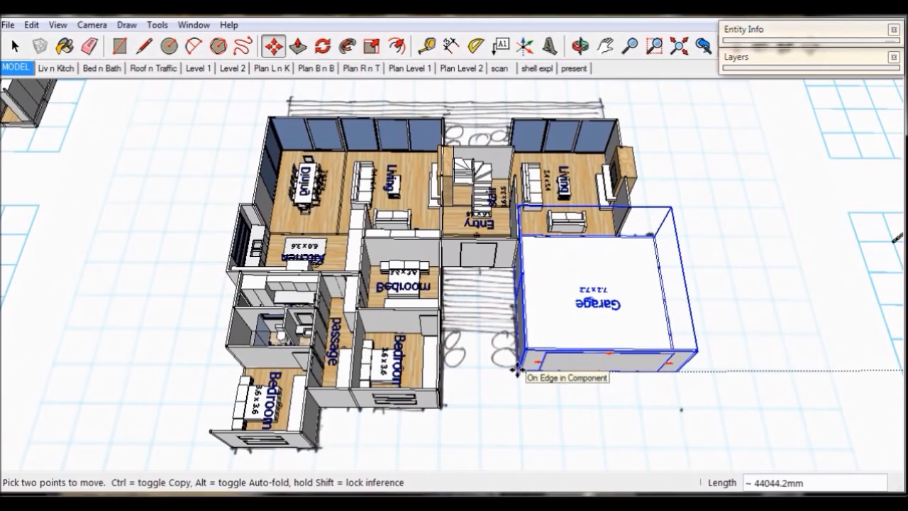
key("o")
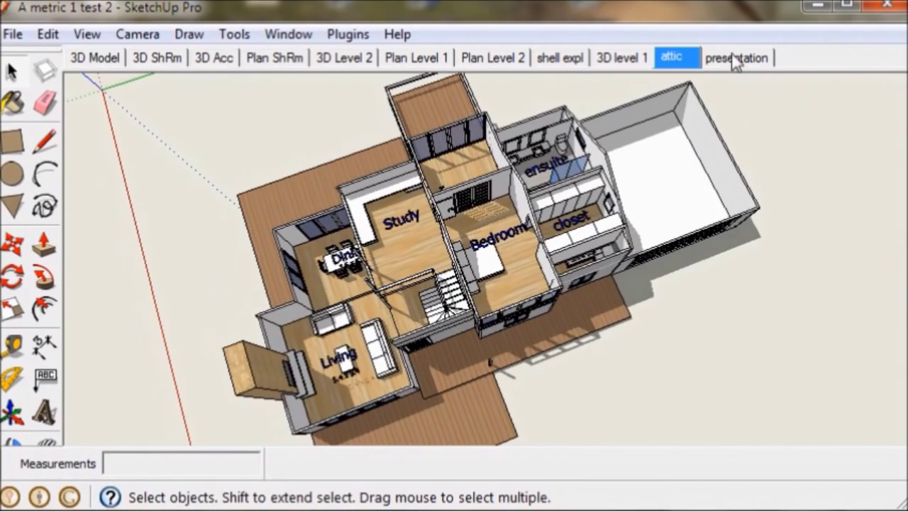
Step: In the presentation scene, extrude the gable roof over the deck, pushing its end 150mm toward the chimney
left_click(737, 58)
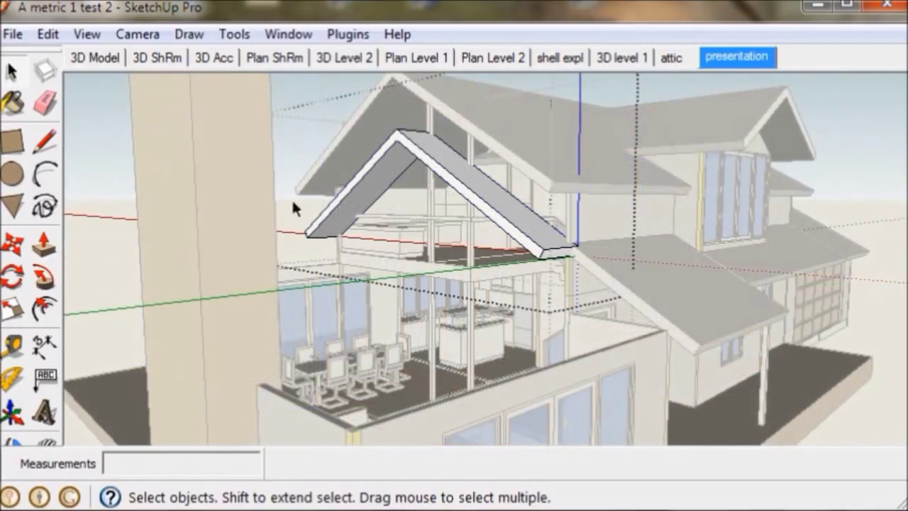
left_click(44, 245)
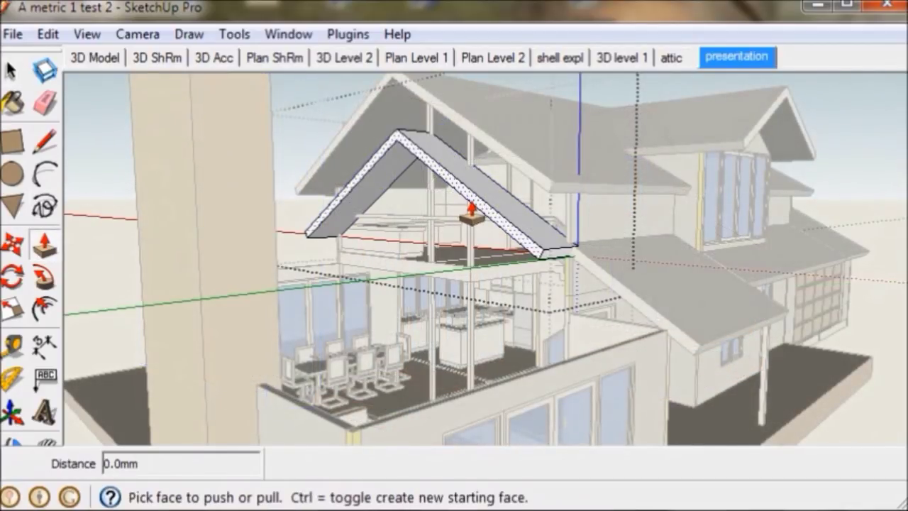
left_click_drag(470, 212, 186, 173)
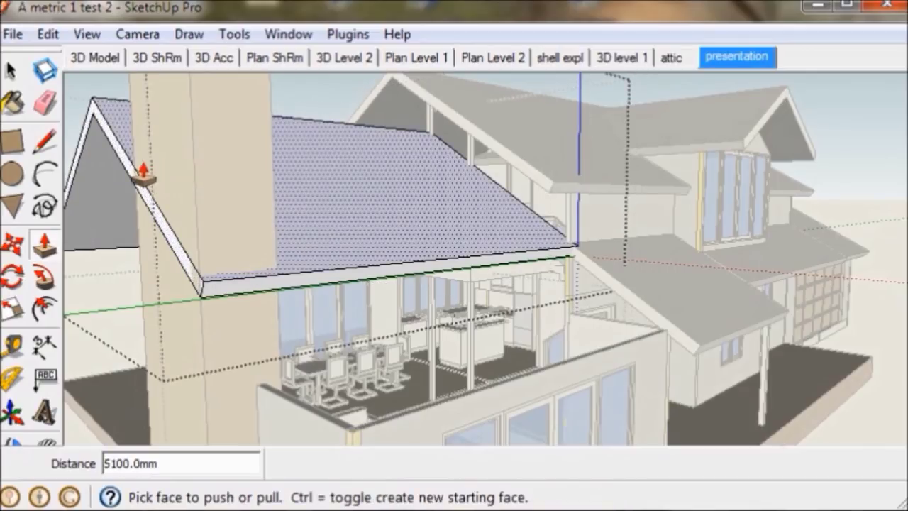
left_click_drag(122, 166, 113, 166)
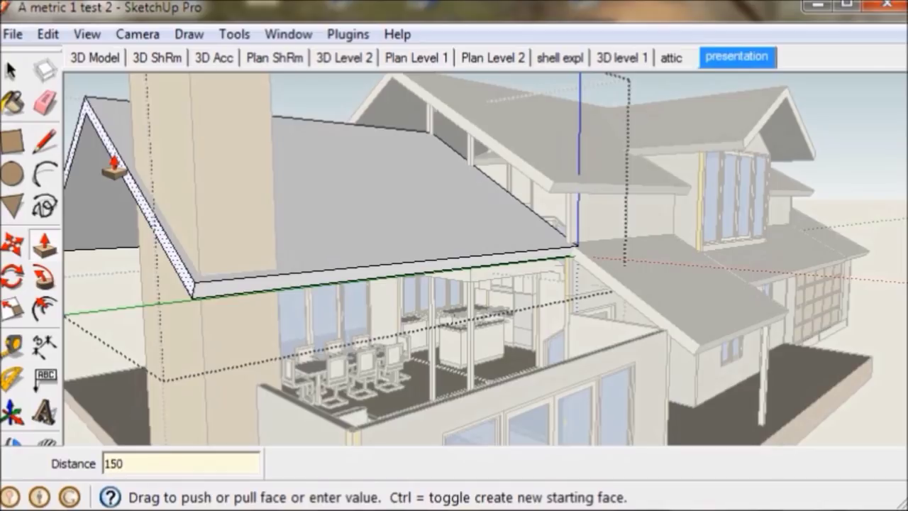
key("Return")
left_click_drag(288, 297, 761, 327)
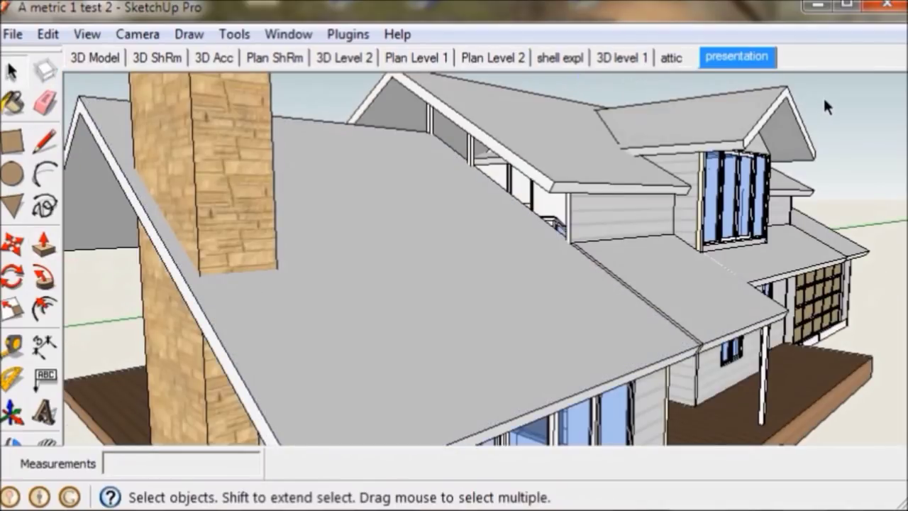
Step: Return to the full house presentation view and turn shadows on
left_click(760, 59)
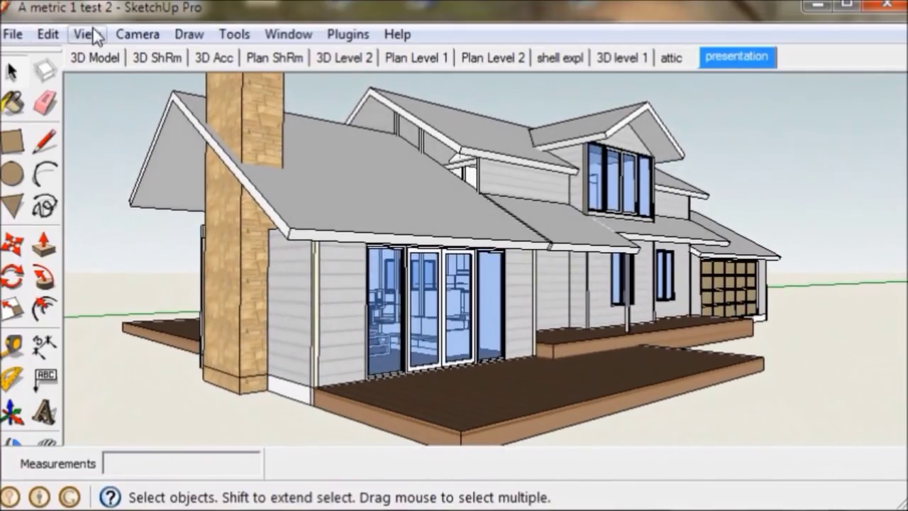
left_click(93, 31)
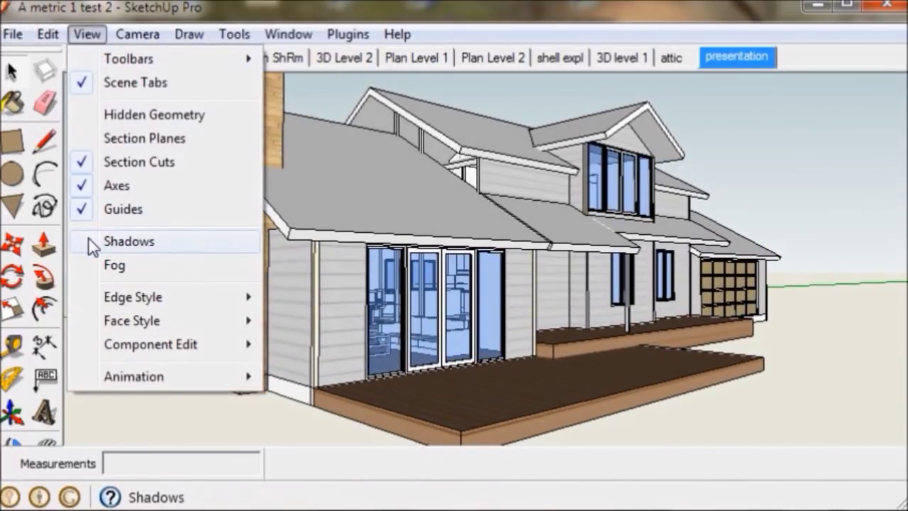
left_click(127, 242)
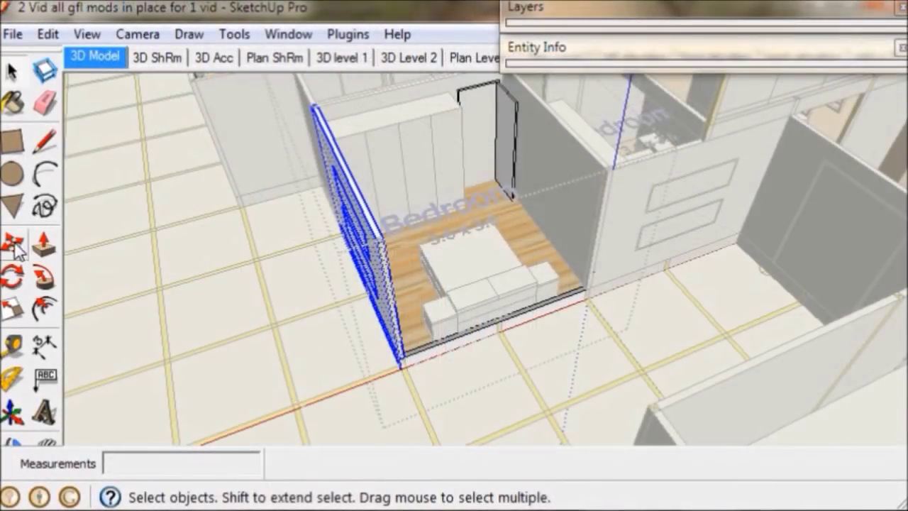
Step: Move the bedroom's end wall 855mm to the left
key("m")
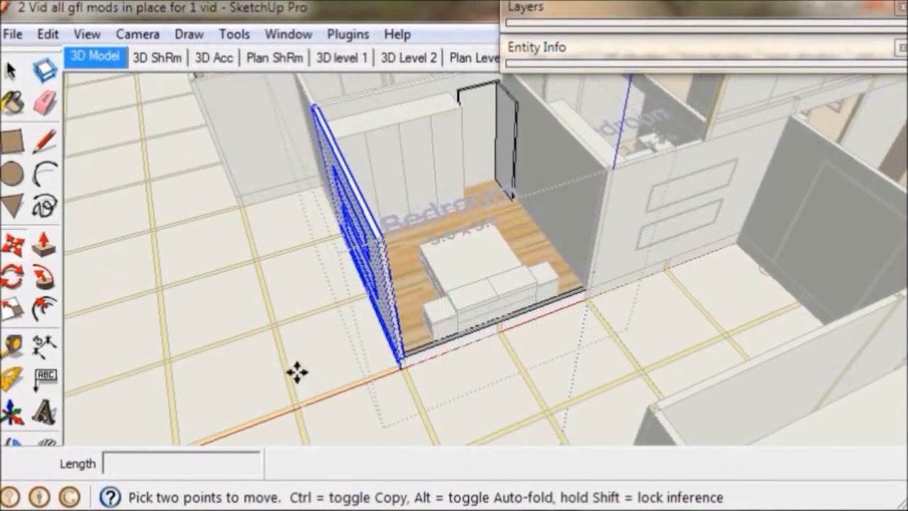
left_click(400, 369)
left_click(350, 390)
middle_click_drag(351, 389, 474, 358)
Step: Rotate the window panel upright and place a copy beside it
key("q")
scroll(496, 354, "up", 6)
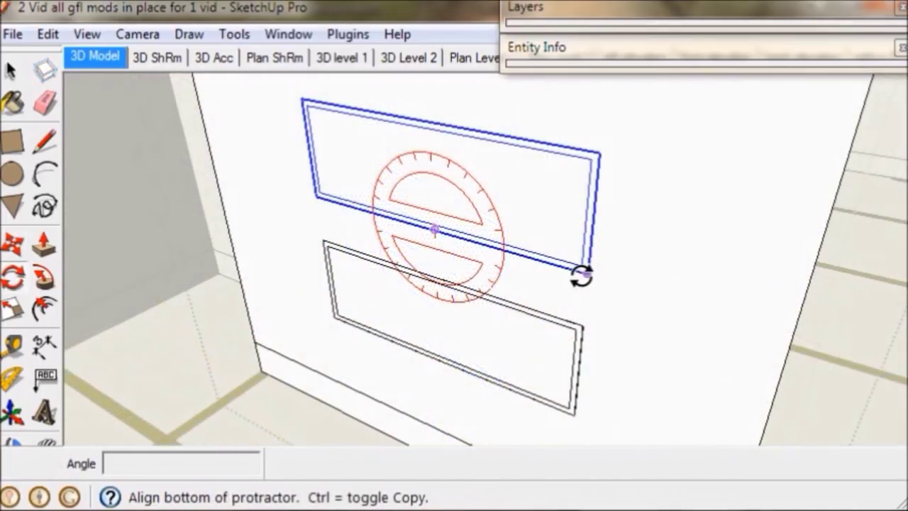
left_click(585, 274)
left_click(442, 371)
key("m")
key("ctrl")
left_click(567, 412)
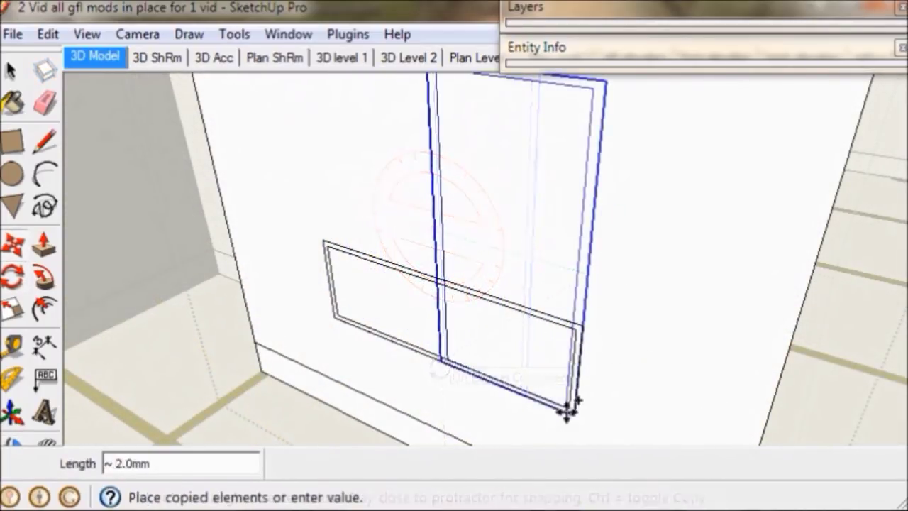
left_click(442, 365)
scroll(441, 365, "down", 5)
Step: Recess both window panels 90mm into the wall
key("p")
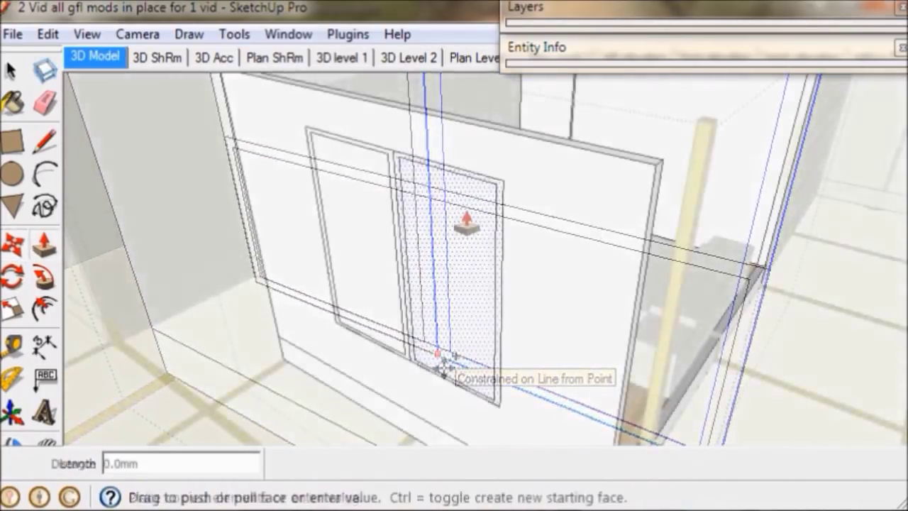
left_click(543, 144)
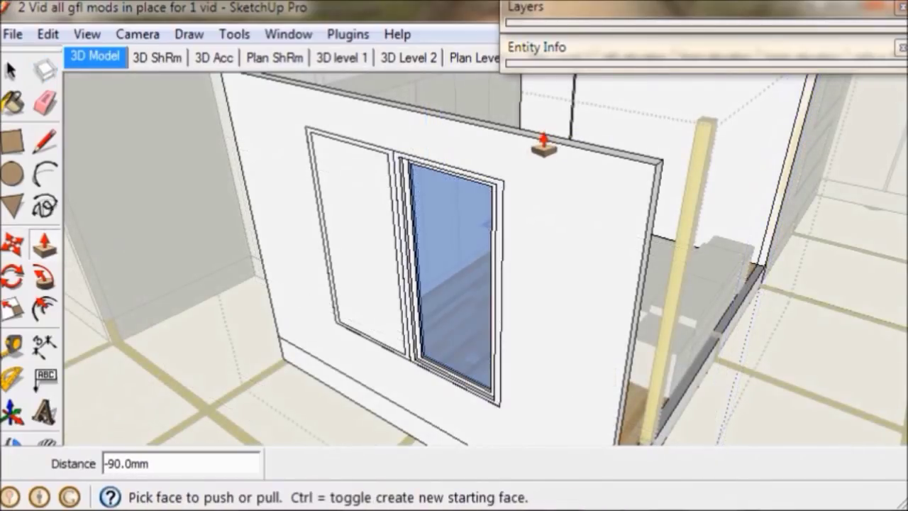
double_click(364, 227)
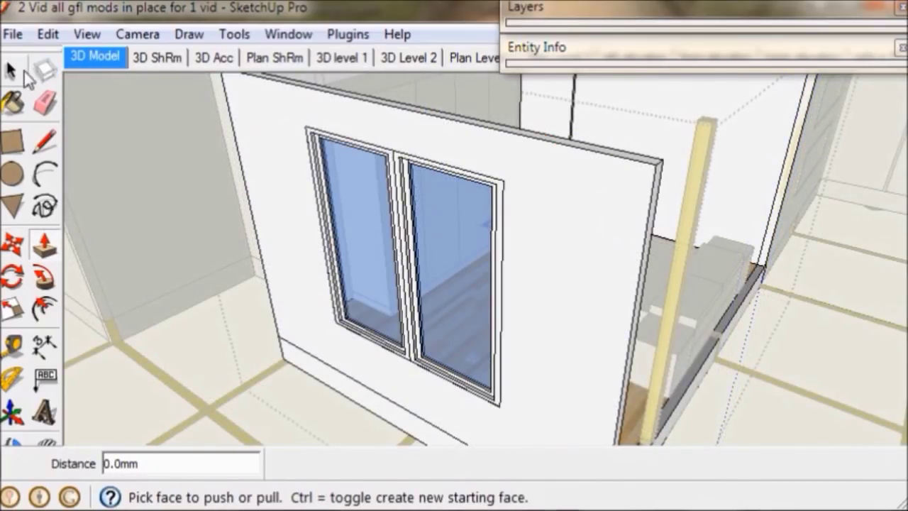
middle_click_drag(333, 221, 319, 226)
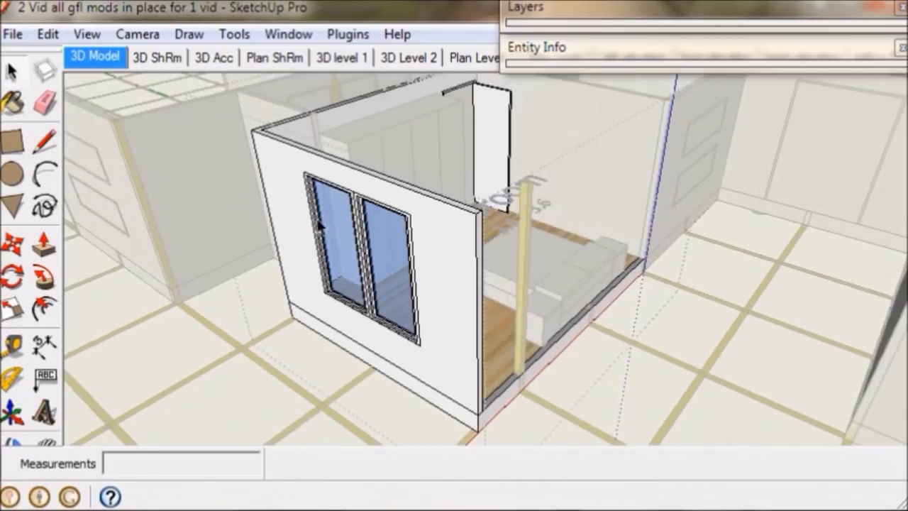
Step: From the far side, push/pull the bedroom side wall outward to close the open side
middle_click_drag(619, 236, 312, 299)
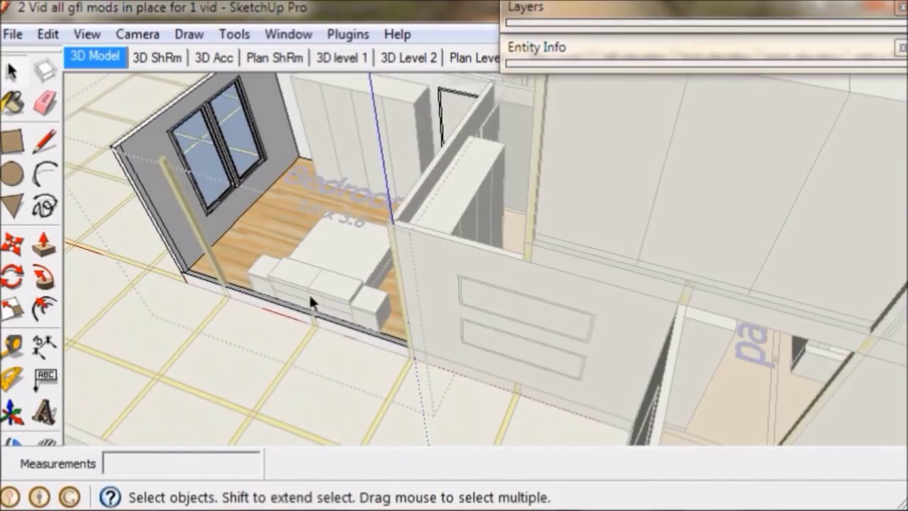
left_click(41, 247)
scroll(131, 207, "up", 4)
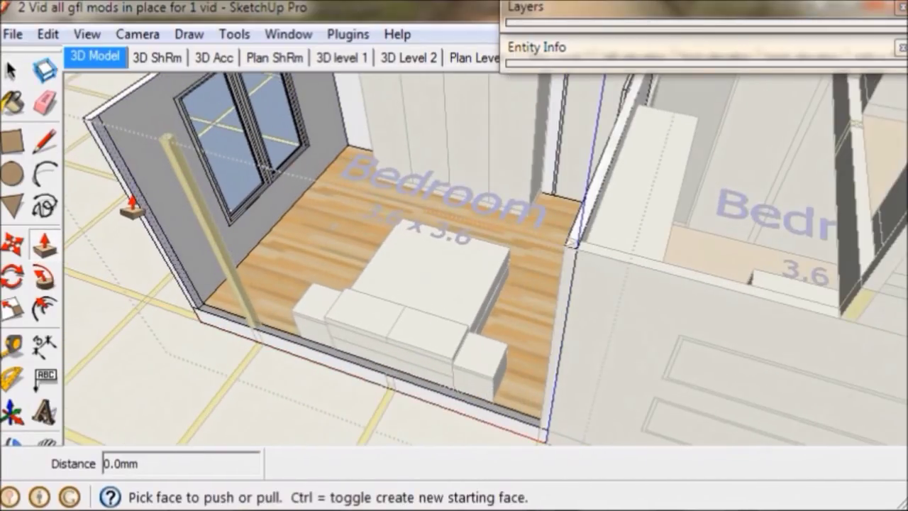
left_click_drag(131, 207, 563, 264)
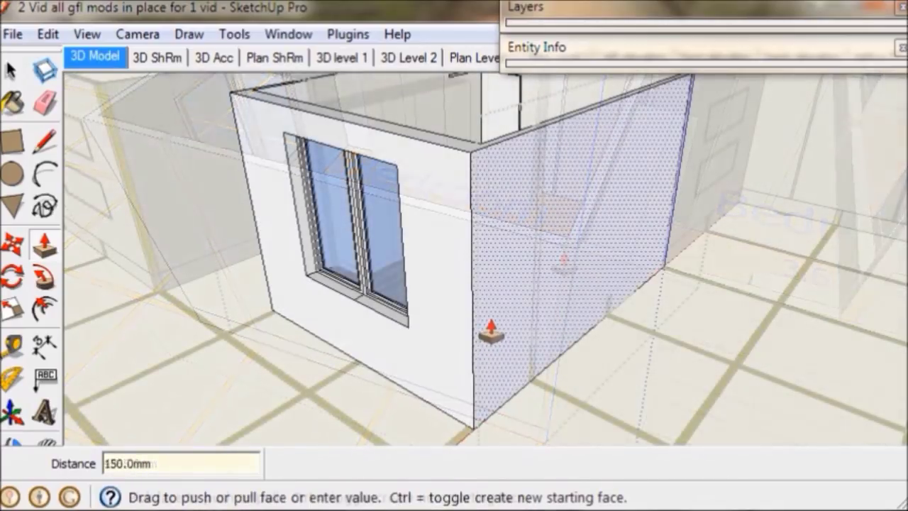
left_click(493, 333)
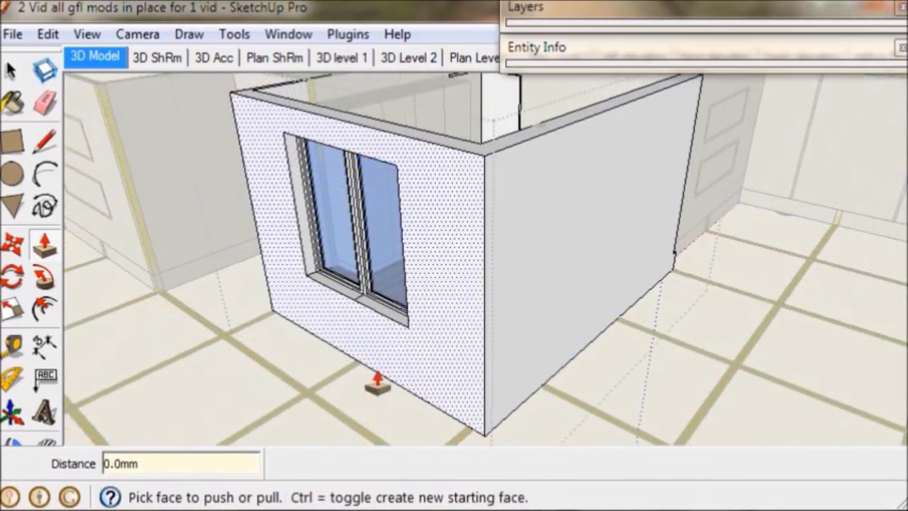